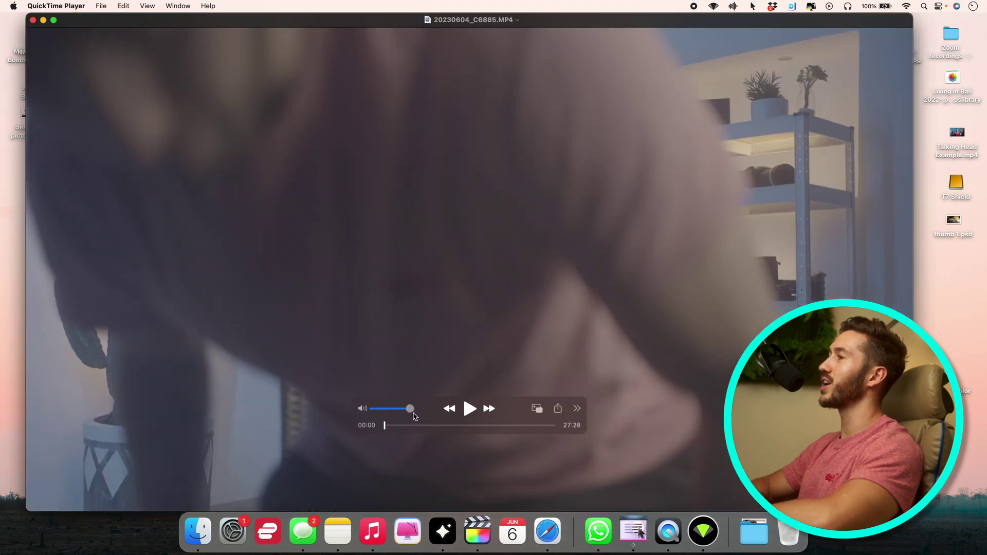
# - Scrub the 20230604_C6885.MP4 preview to about 09:27, then close the QuickTime window
pyautogui.moveTo(410, 429); pyautogui.dragTo(443, 427)
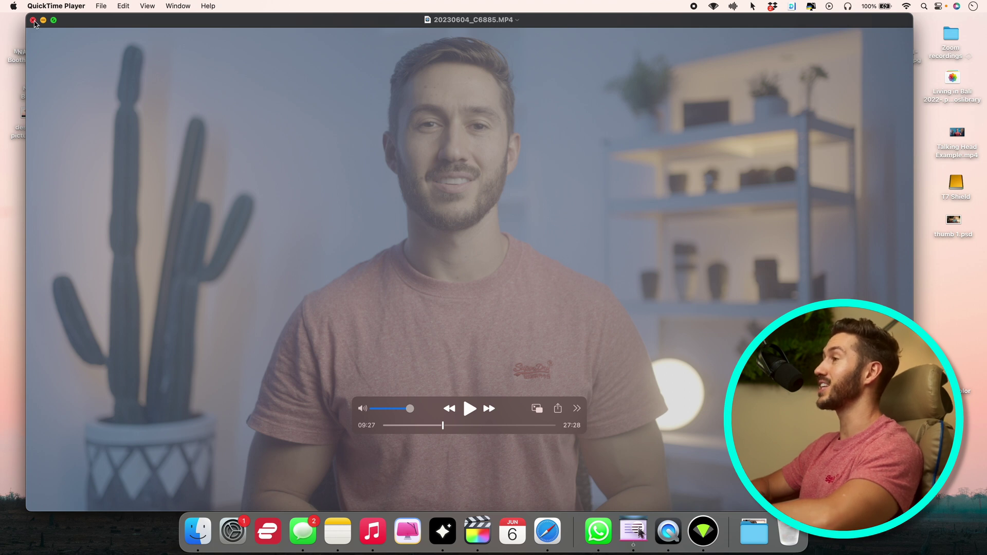
pyautogui.click(33, 20)
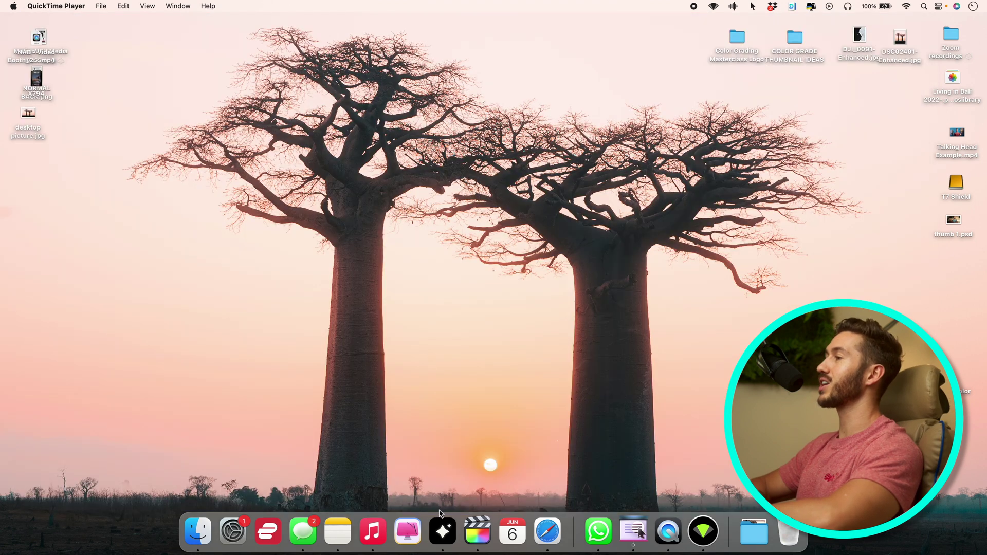
# - Load 20230604_C6885.MP4 into Gling as a new project named Example
pyautogui.hotkey('ctrl', 'Right')
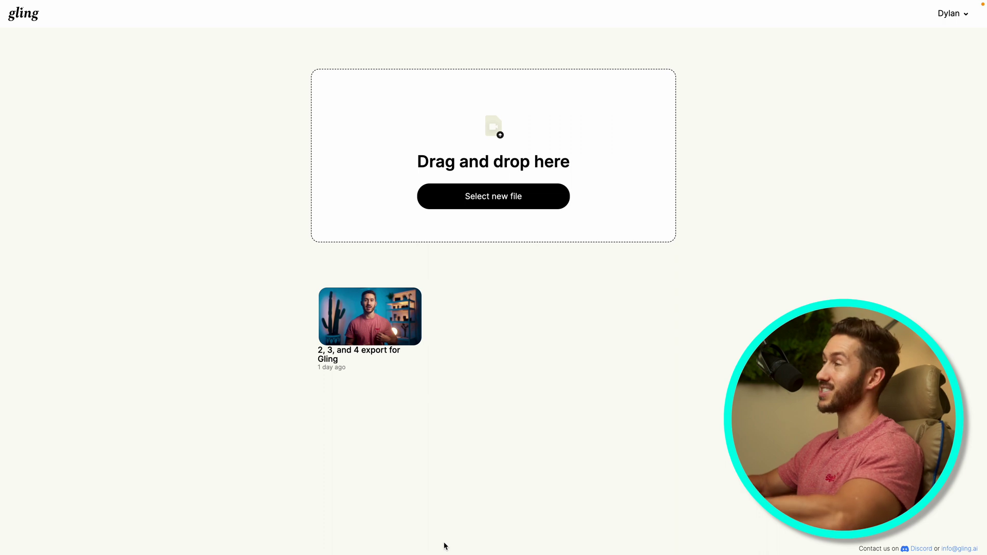
pyautogui.click(492, 207)
pyautogui.doubleClick(403, 208)
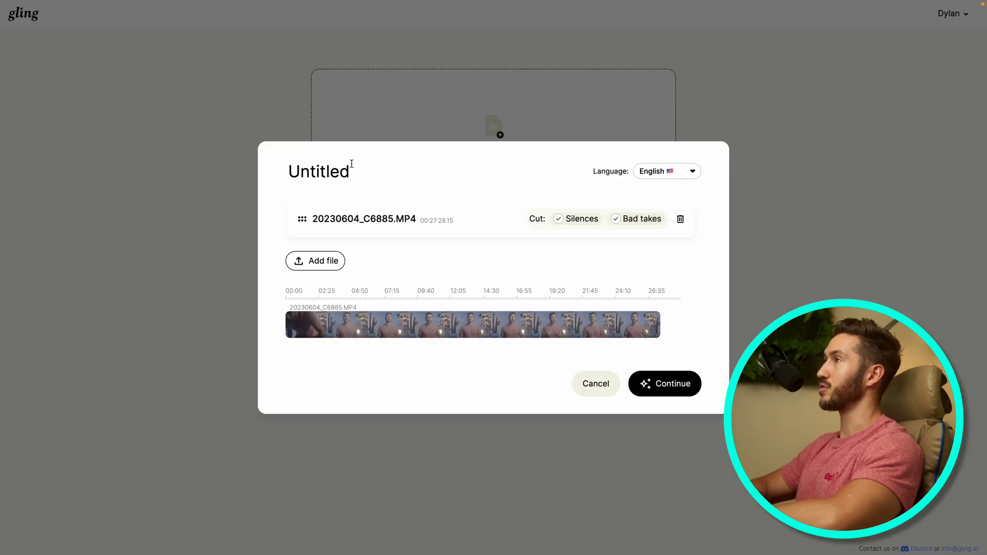
pyautogui.click(351, 164)
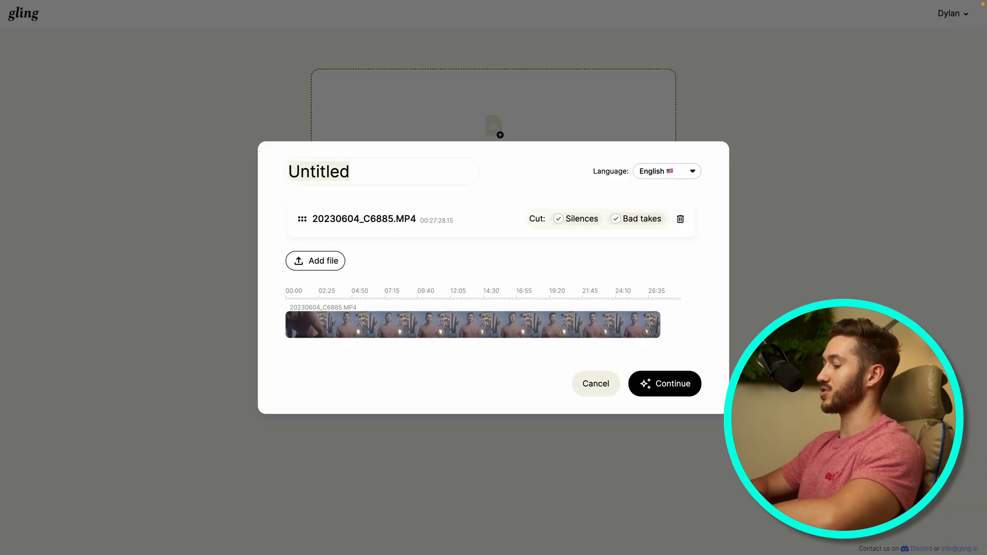
pyautogui.write('Example')
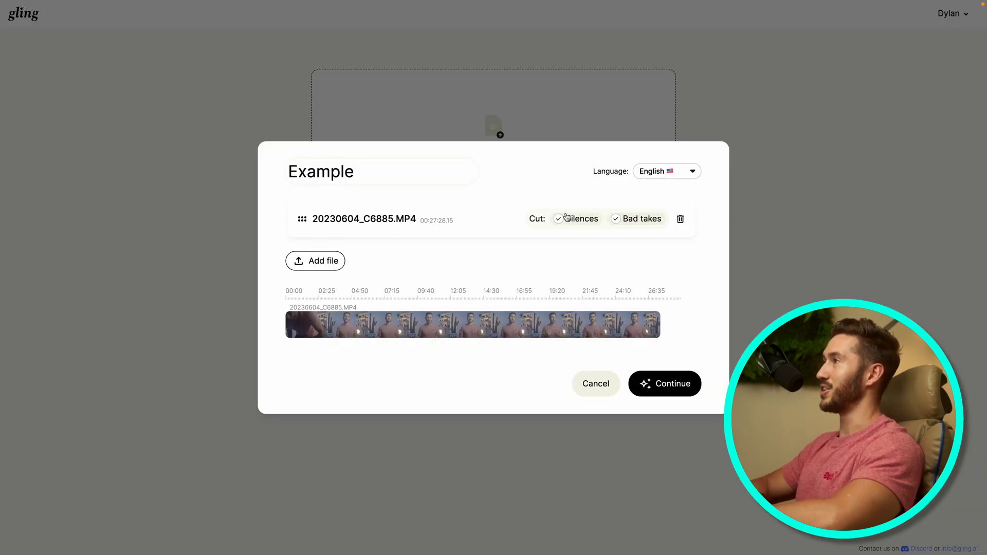
# - Keep Silences and Bad takes cutting on with English transcription, and start the auto-cut
pyautogui.click(566, 219)
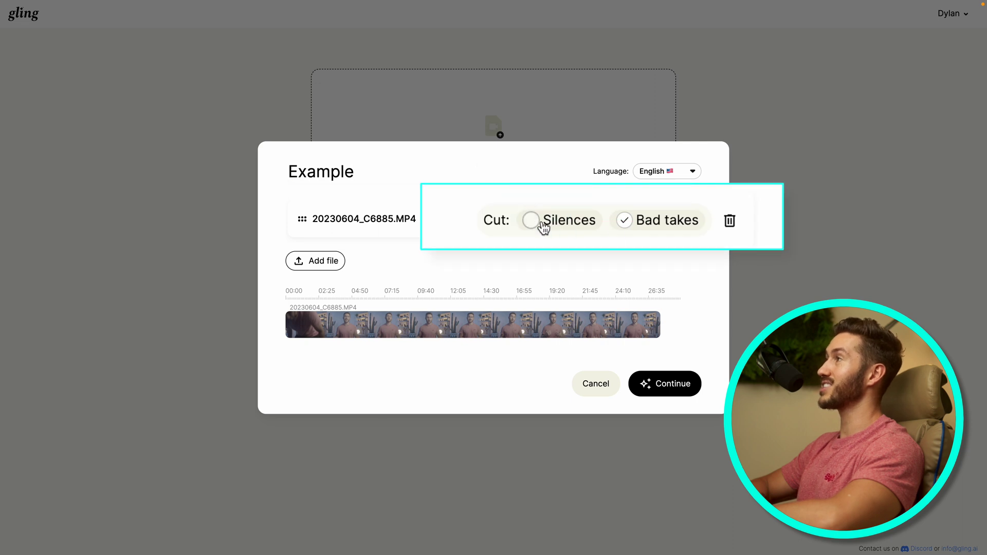
pyautogui.click(540, 224)
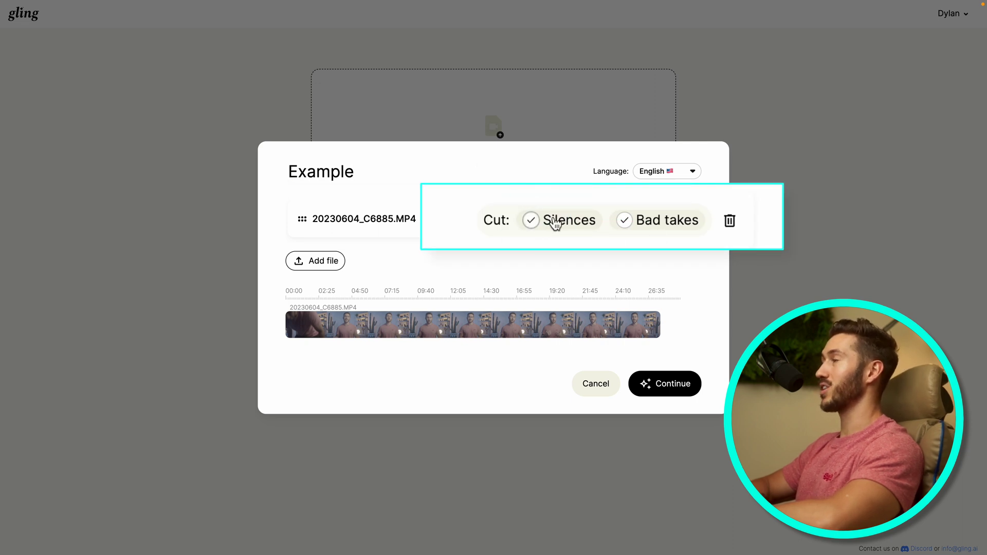
pyautogui.click(540, 225)
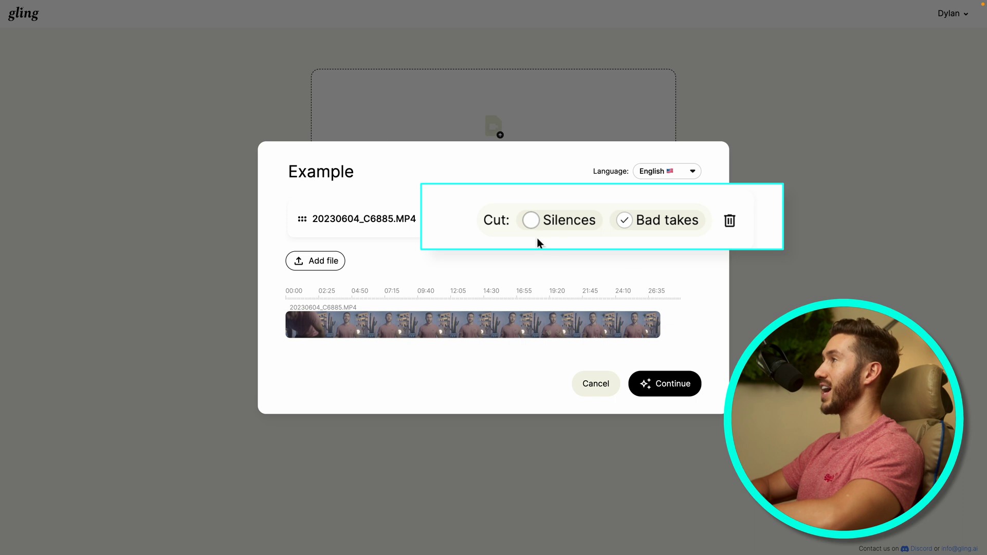
pyautogui.click(534, 221)
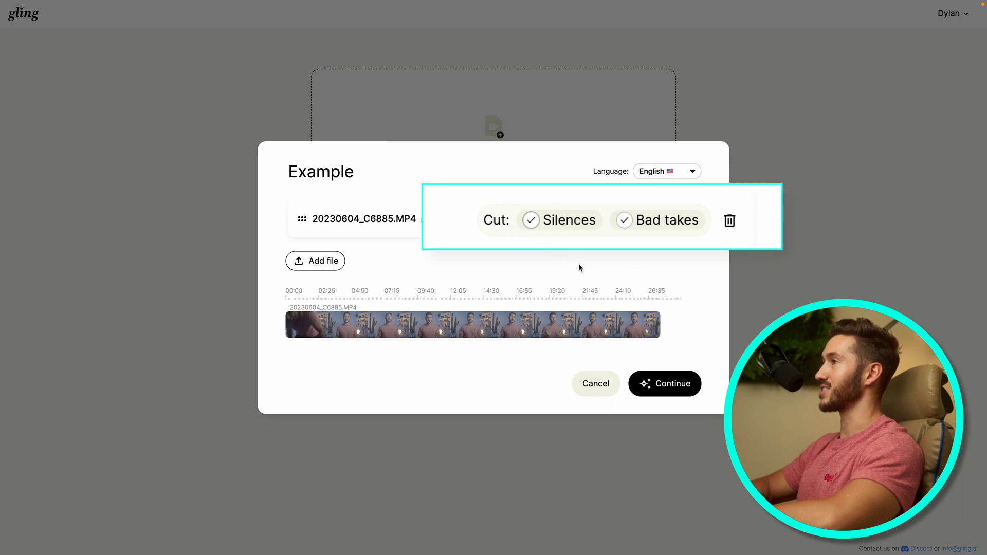
pyautogui.click(668, 170)
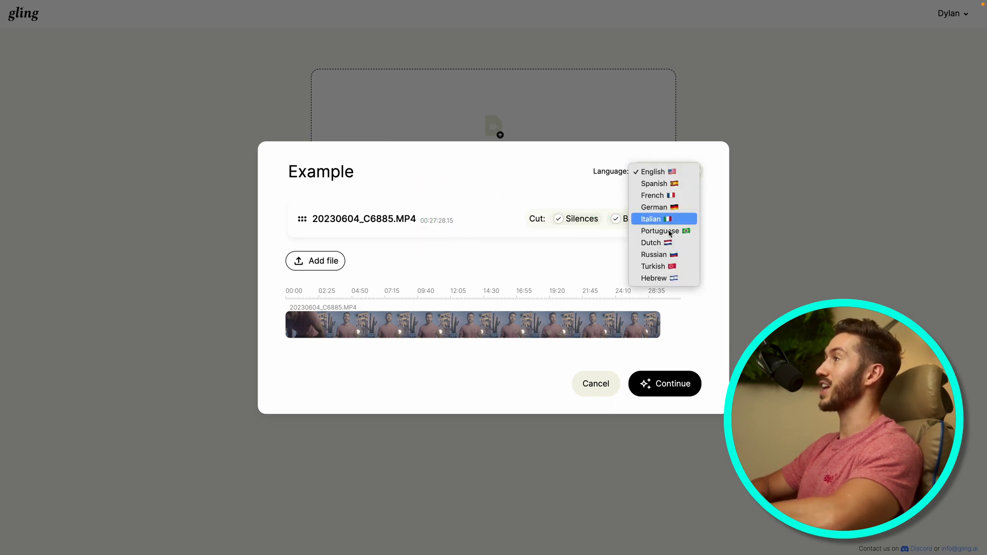
pyautogui.click(654, 172)
pyautogui.click(670, 385)
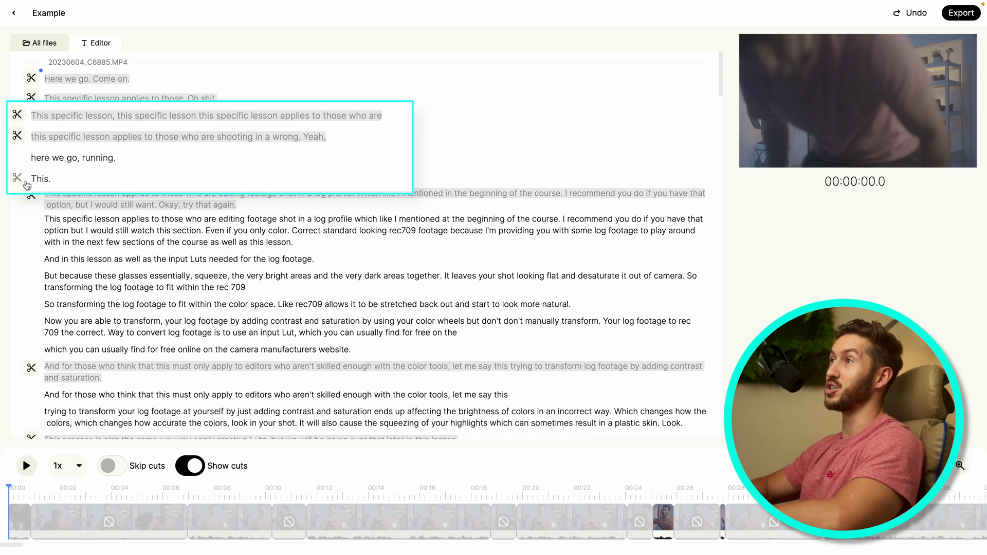
# - Cut the 'This.' and 'here we go, running.' lines and select the flat, desaturated shots sentence
pyautogui.click(19, 180)
pyautogui.click(19, 158)
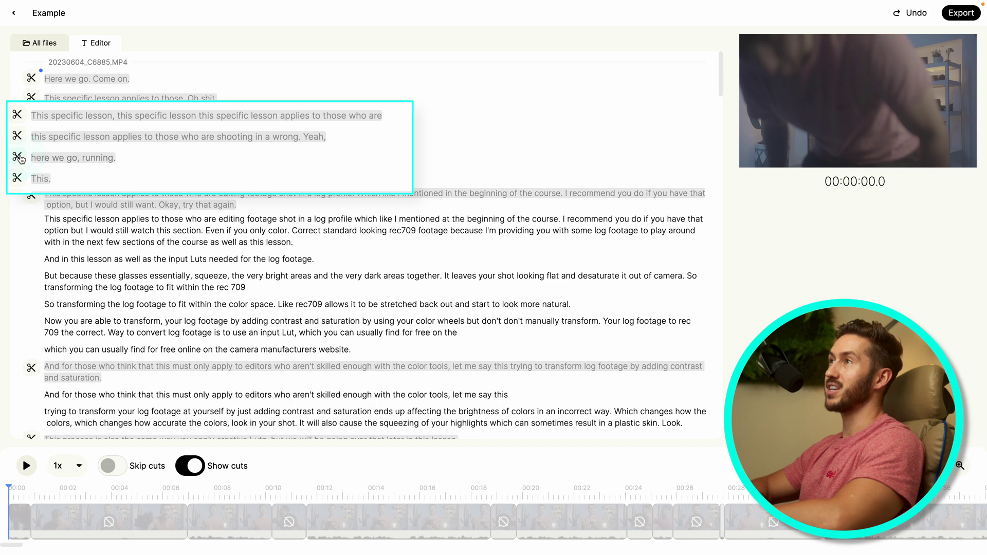
pyautogui.click(284, 298)
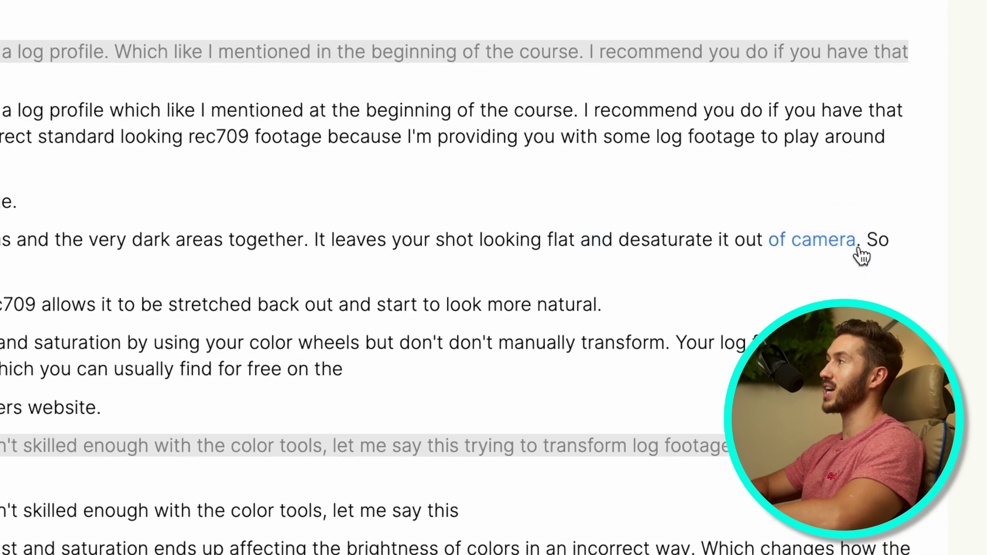
pyautogui.click(685, 278)
pyautogui.moveTo(893, 242); pyautogui.dragTo(294, 244)
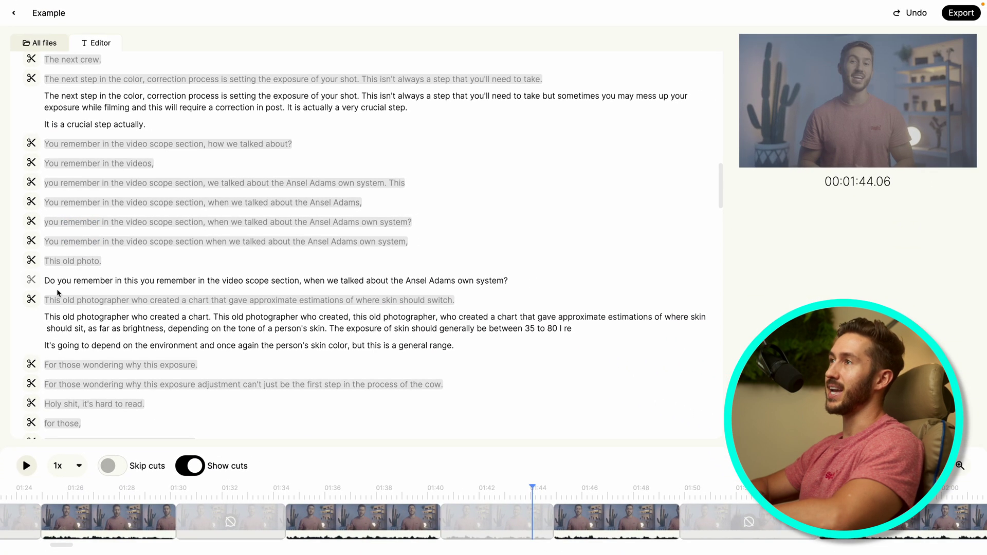
# - Uncut the Ansel Adams question line, leaving the 'own system' line cut
pyautogui.scroll(-1, 75, 276)
pyautogui.scroll(1, 74, 276)
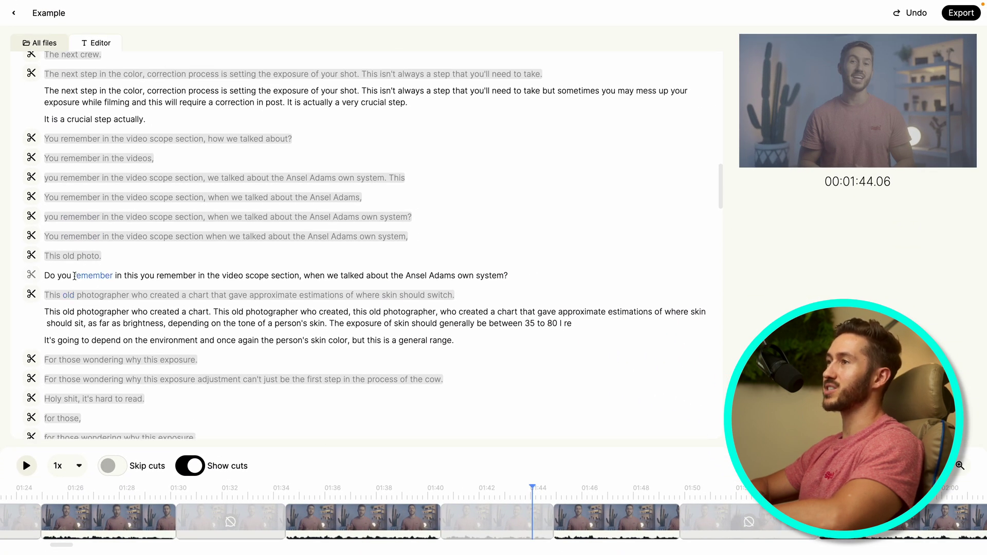
pyautogui.click(32, 236)
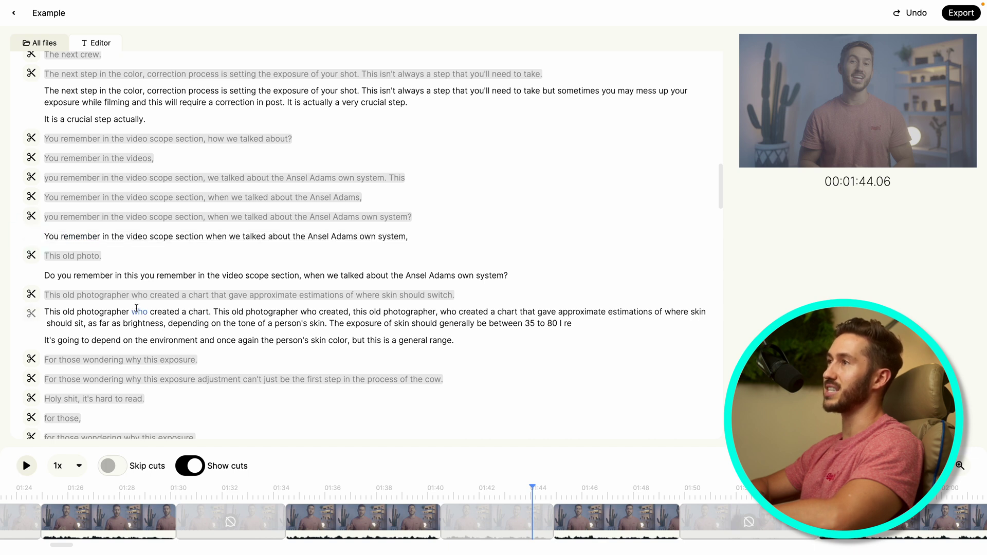
pyautogui.click(35, 239)
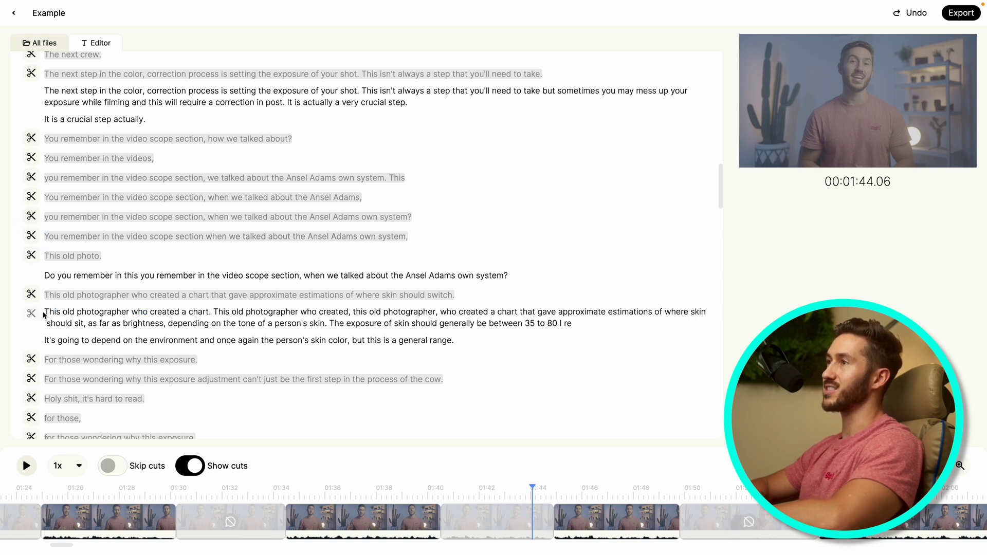
pyautogui.click(32, 278)
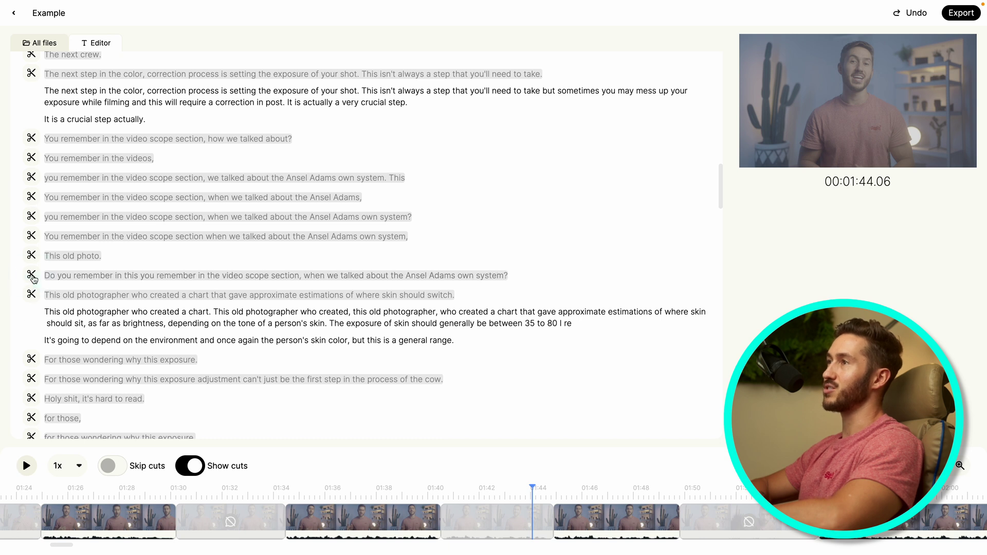
pyautogui.click(33, 279)
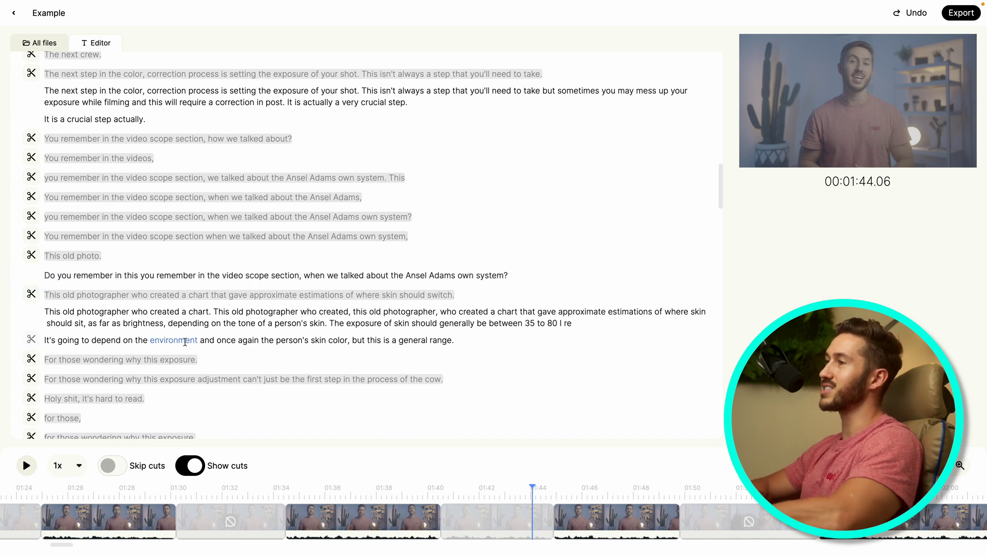
pyautogui.press('space')
pyautogui.click(295, 492)
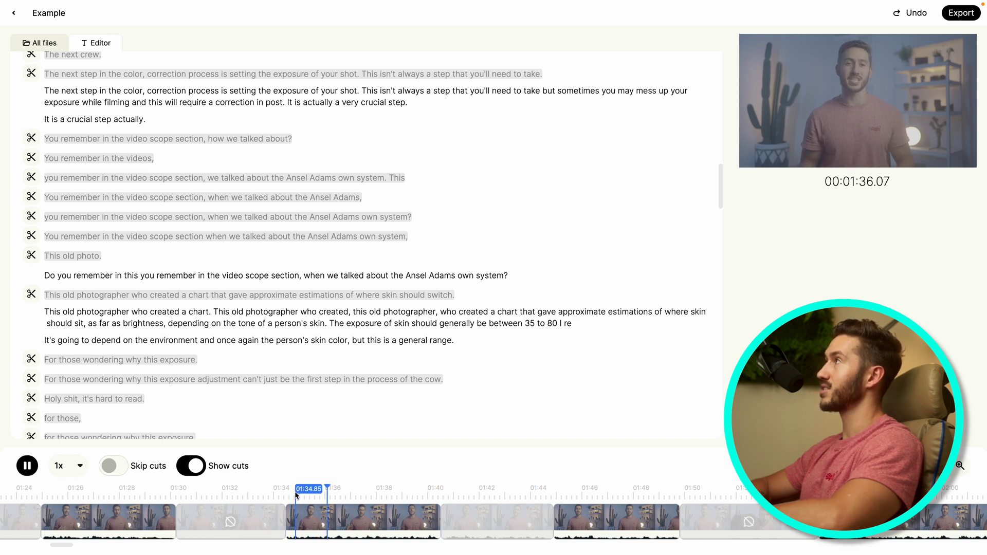
pyautogui.press('space')
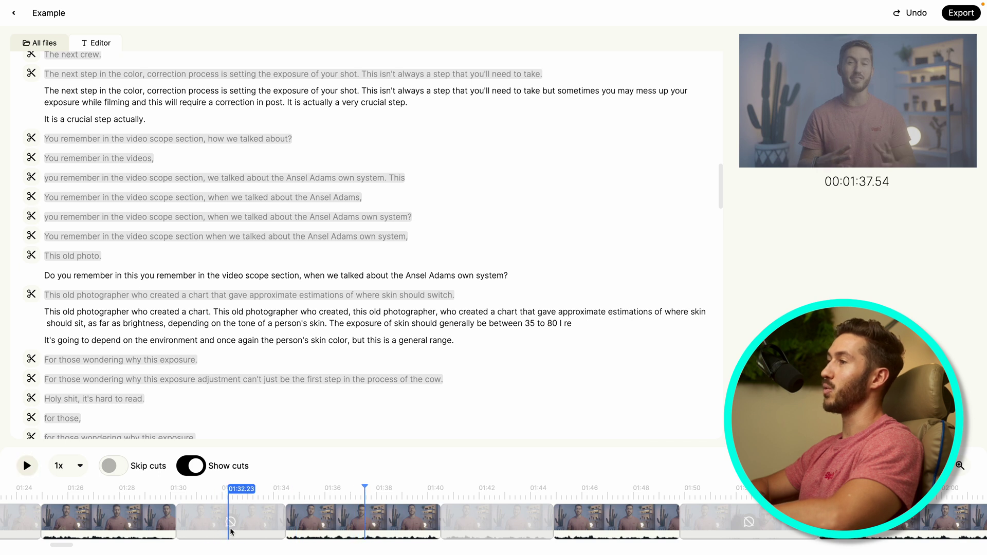
pyautogui.click(193, 467)
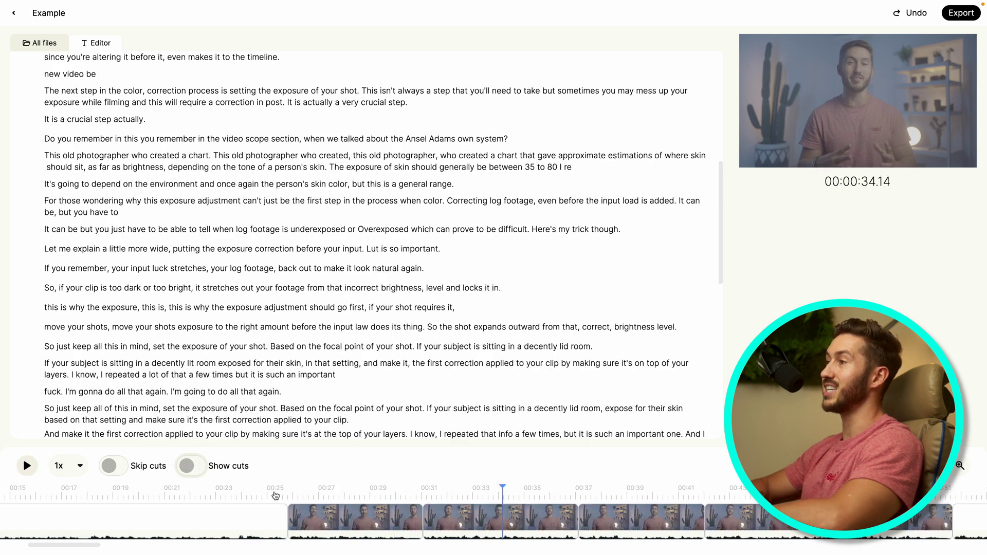
pyautogui.click(185, 471)
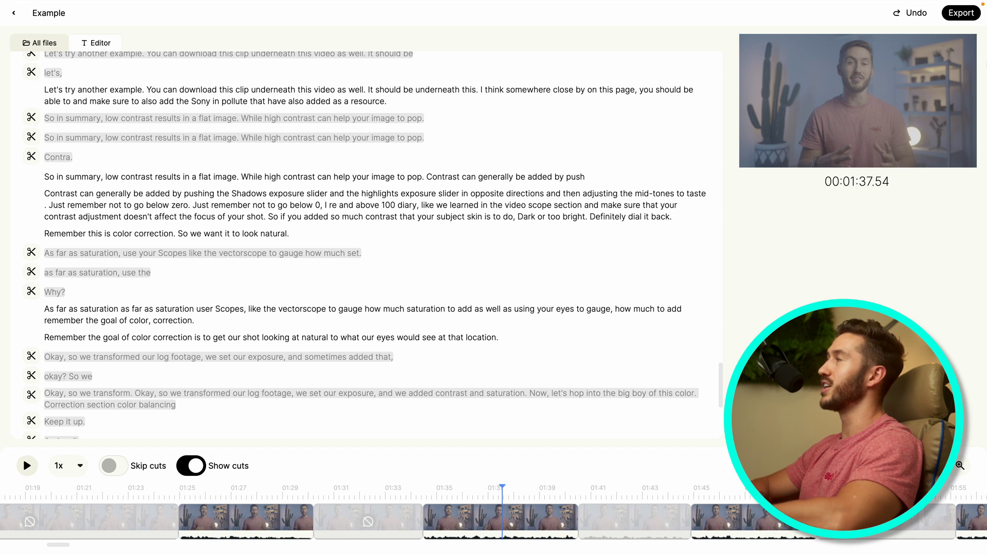
pyautogui.click(963, 16)
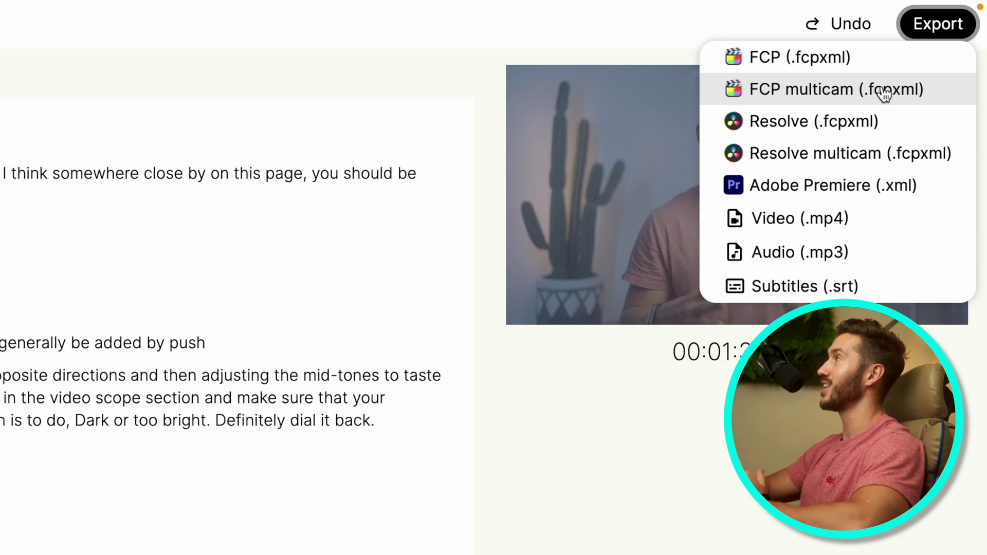
# - Export the Example edit as FCP (.fcpxml) to the Desktop and dismiss the success notice
pyautogui.click(864, 58)
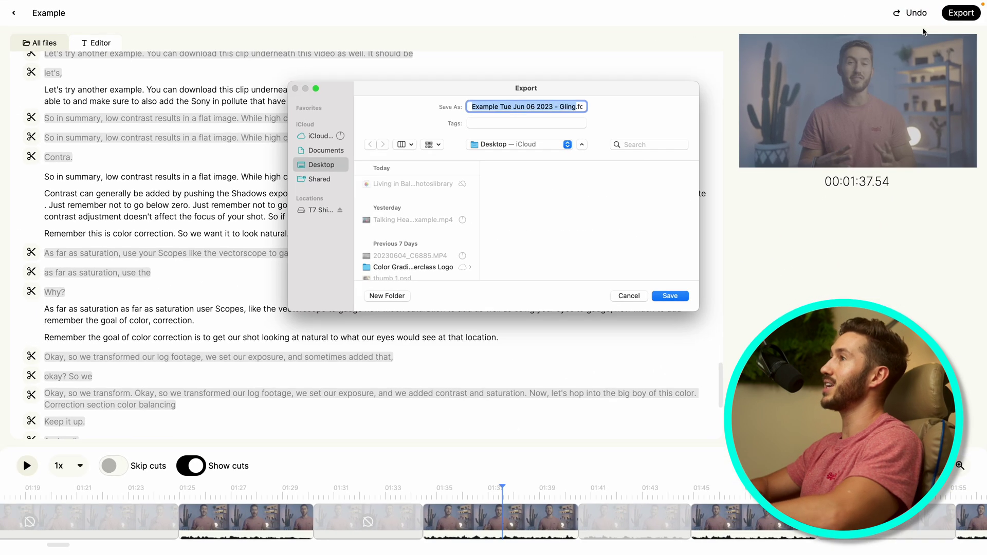
pyautogui.press('Return')
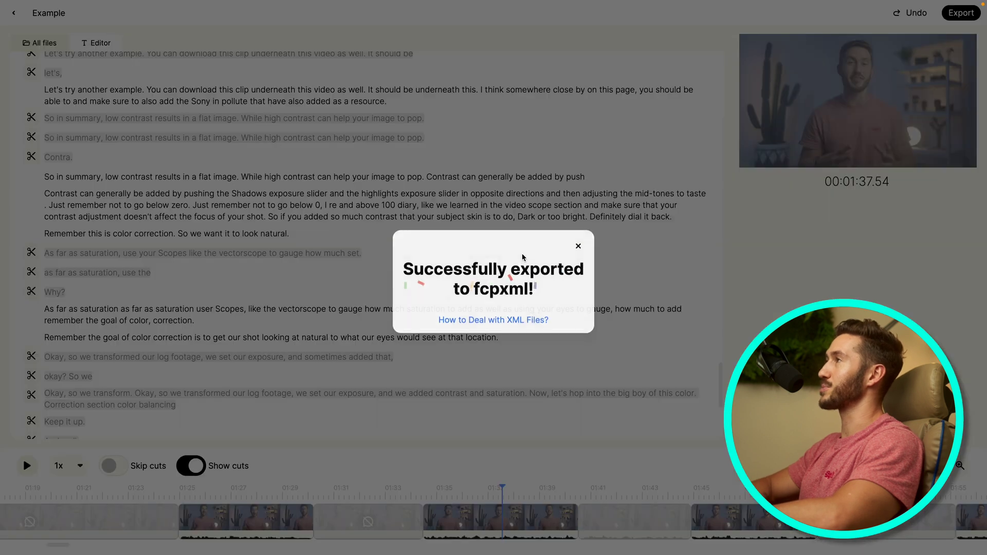
pyautogui.click(578, 242)
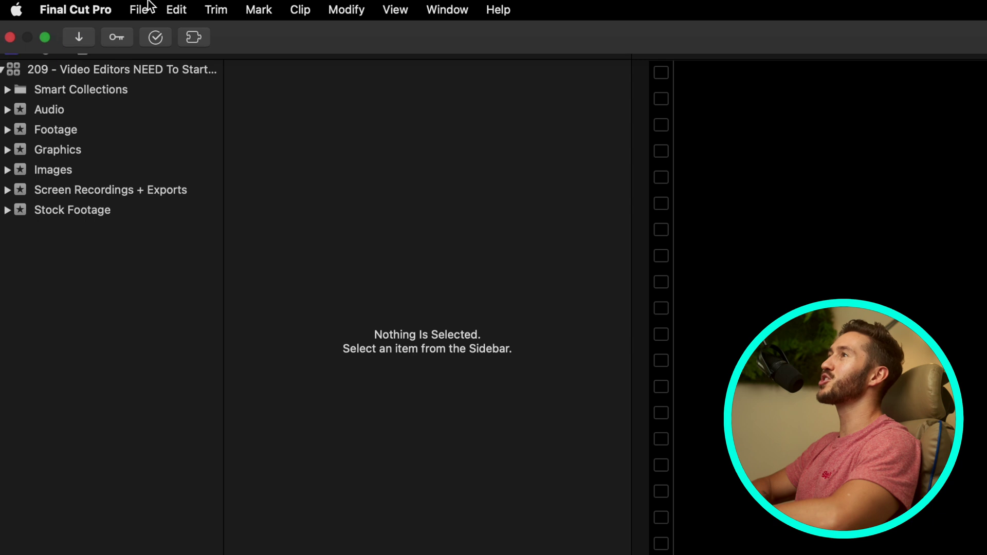
# - Import the Gling .fcpxml via File > Import > XML and open the Example - Gling project
pyautogui.click(148, 6)
pyautogui.moveTo(391, 132)
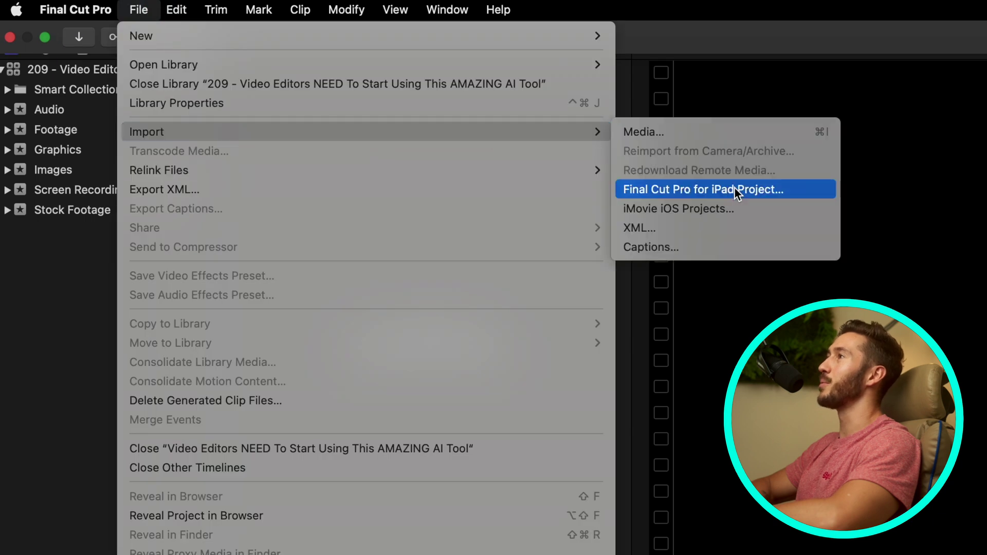
pyautogui.click(728, 228)
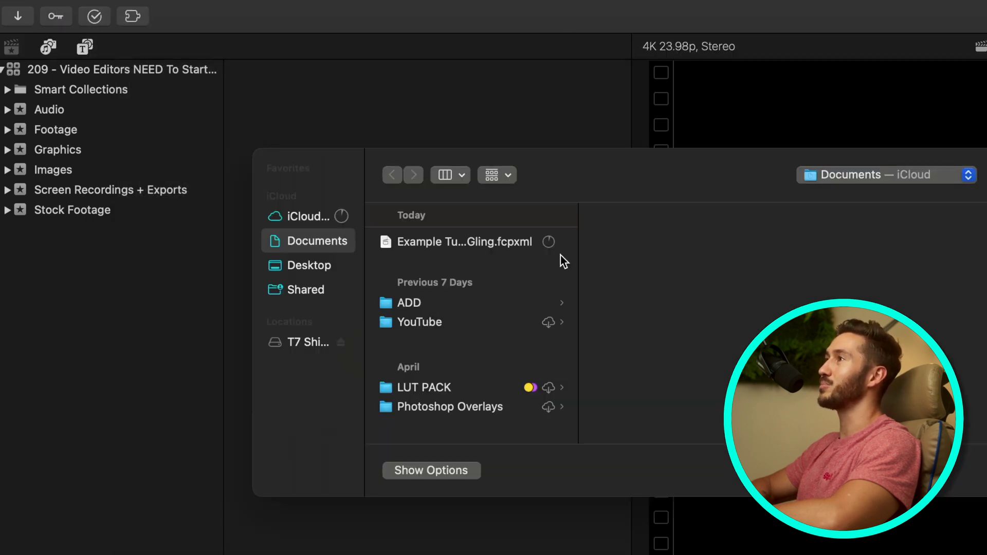
pyautogui.doubleClick(510, 248)
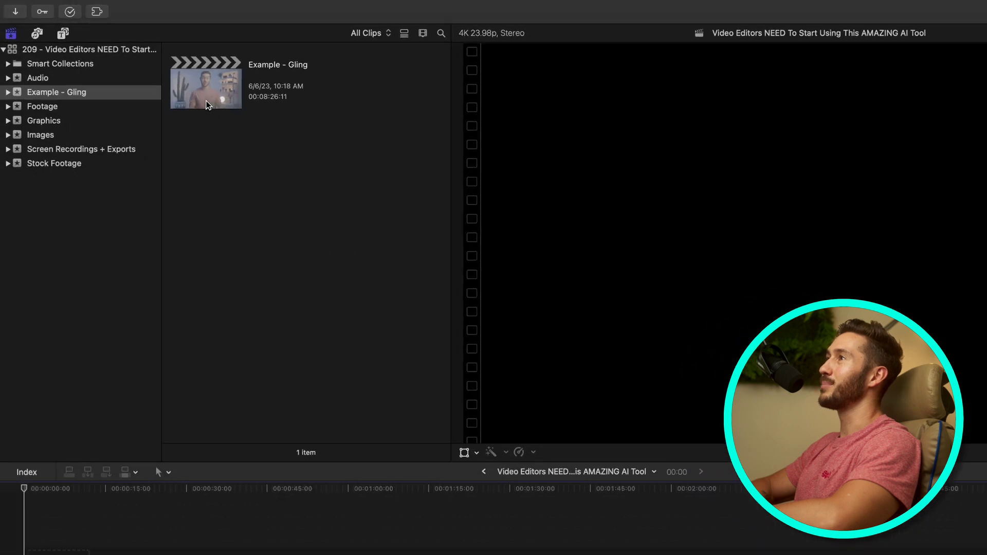
pyautogui.doubleClick(205, 103)
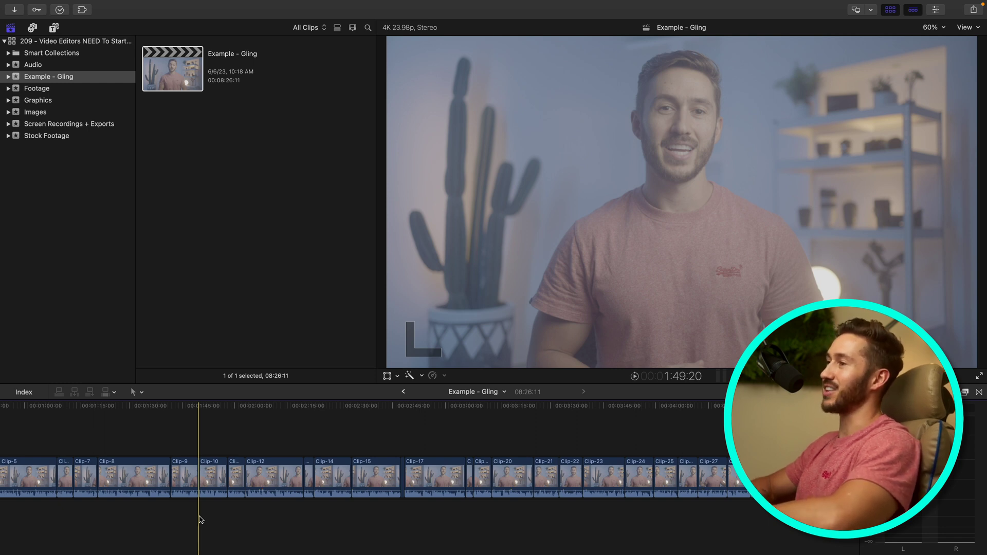
# - Ripple-trim the Clip-9/Clip-10 edit point, making the project 08:26:16 long
pyautogui.press('super+equal')
pyautogui.press('super+equal')
pyautogui.press('super+equal')
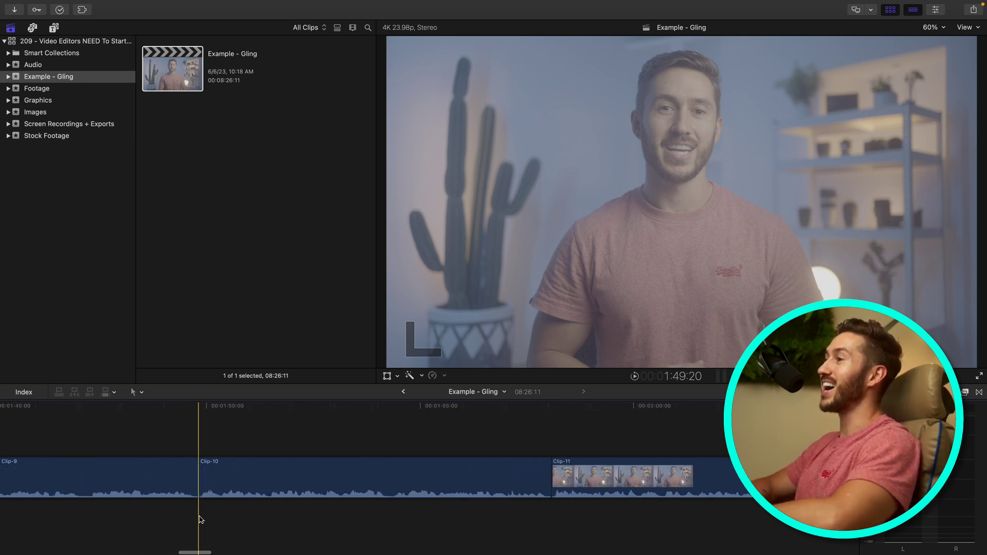
pyautogui.hscroll(-5, 204, 493)
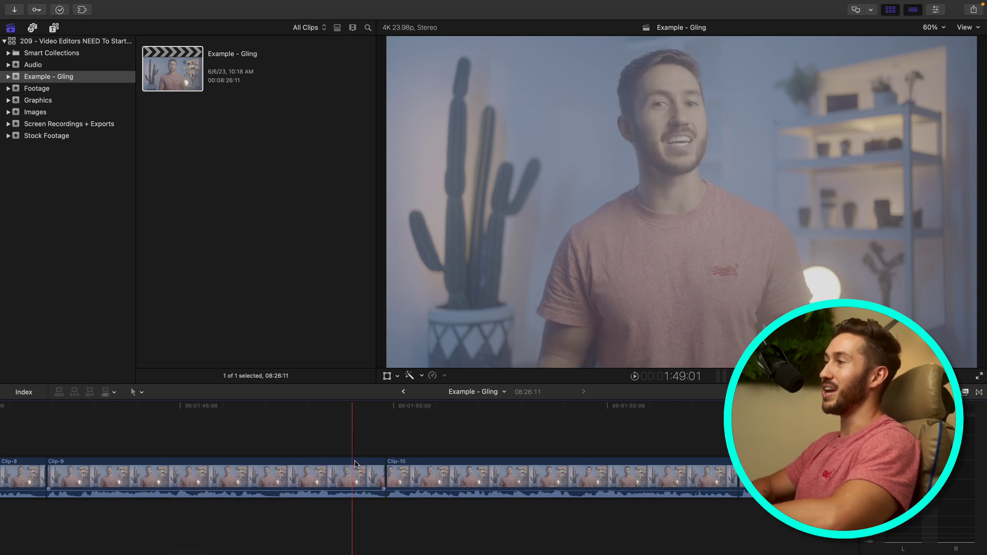
pyautogui.press('l')
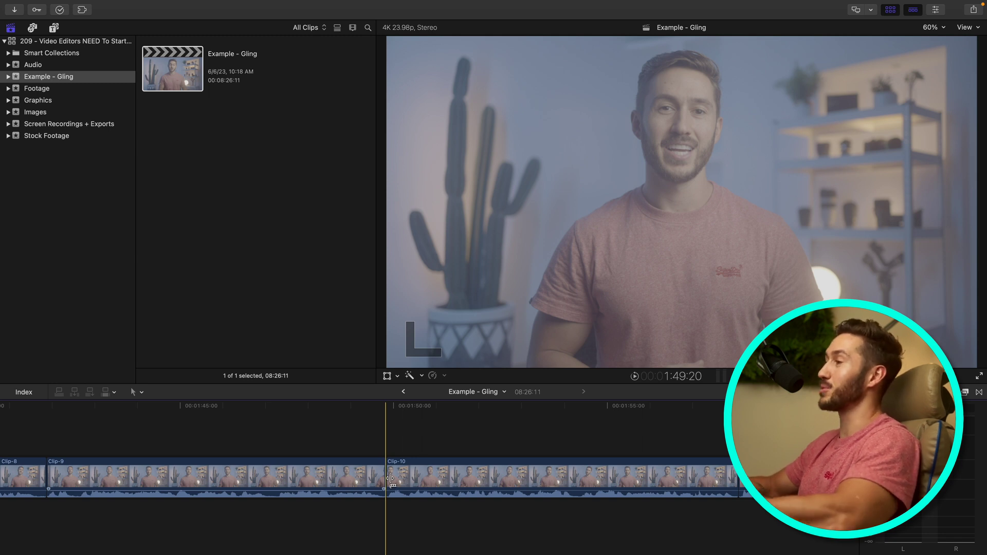
pyautogui.moveTo(390, 479); pyautogui.dragTo(409, 473)
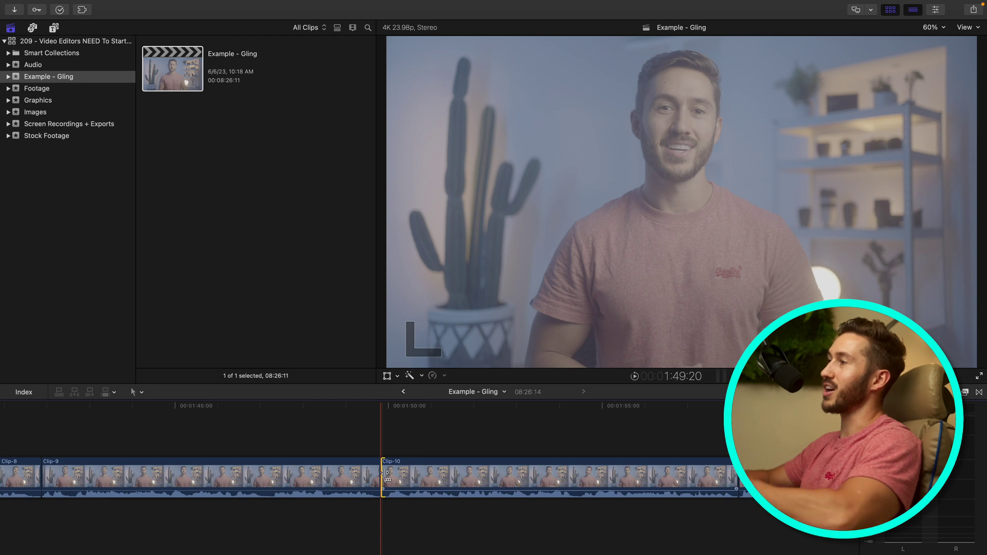
pyautogui.moveTo(386, 474)
pyautogui.mouseDown()
pyautogui.moveTo(286, 470)
pyautogui.moveTo(397, 472)
pyautogui.moveTo(377, 481)
pyautogui.mouseUp()
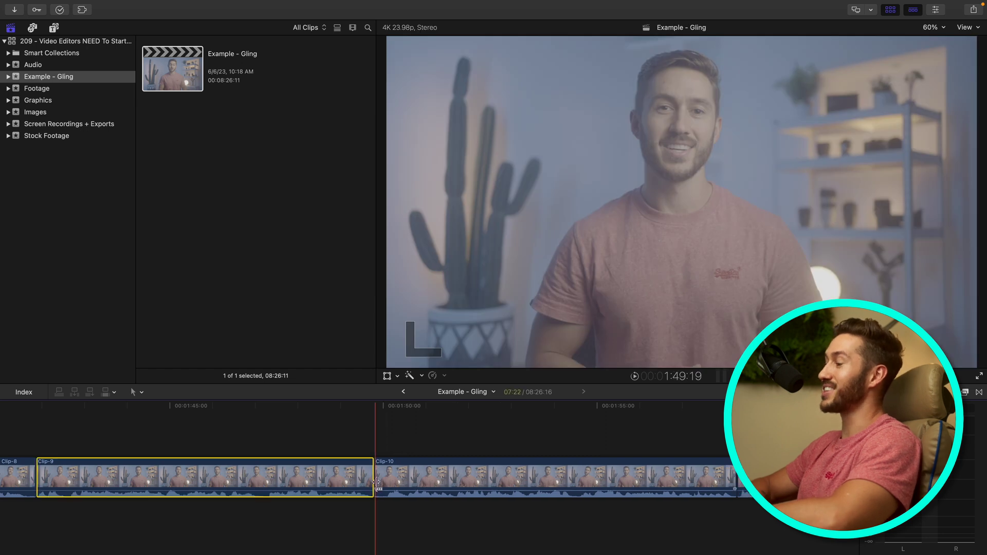